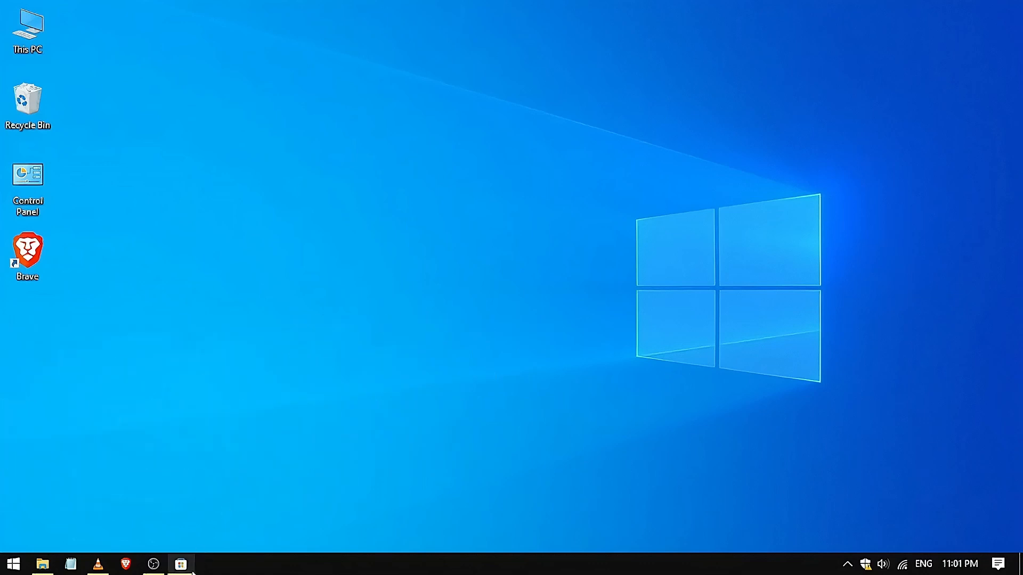
Switch to the Microsoft Store and review the TranslucentTB app page.
{"action": "left_click", "coordinate": [181, 564]}
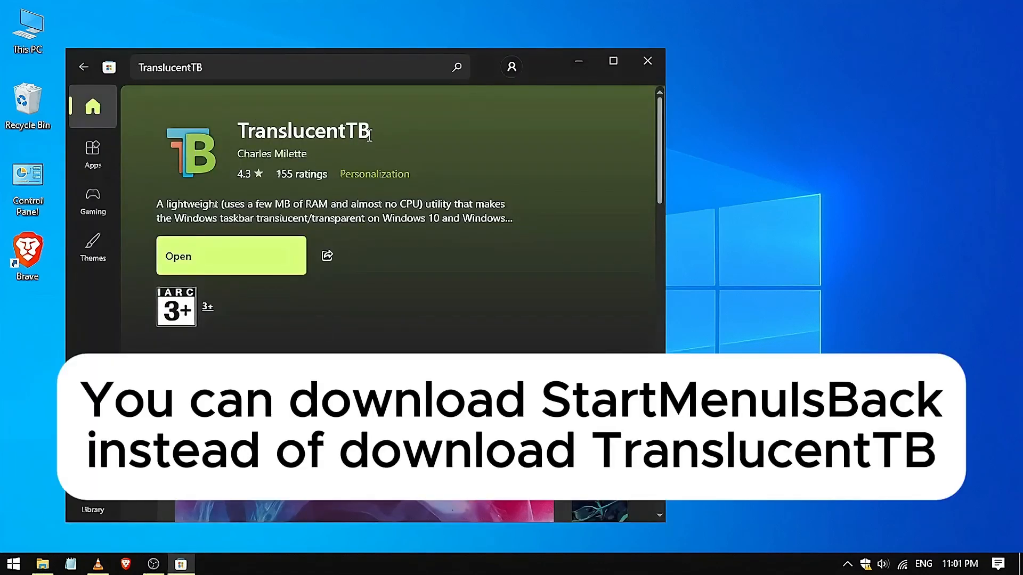
{"action": "left_click_drag", "start_coordinate": [369, 134], "coordinate": [239, 133]}
{"action": "left_click", "coordinate": [315, 153]}
{"action": "scroll", "coordinate": [459, 221], "scroll_direction": "down", "scroll_amount": 3}
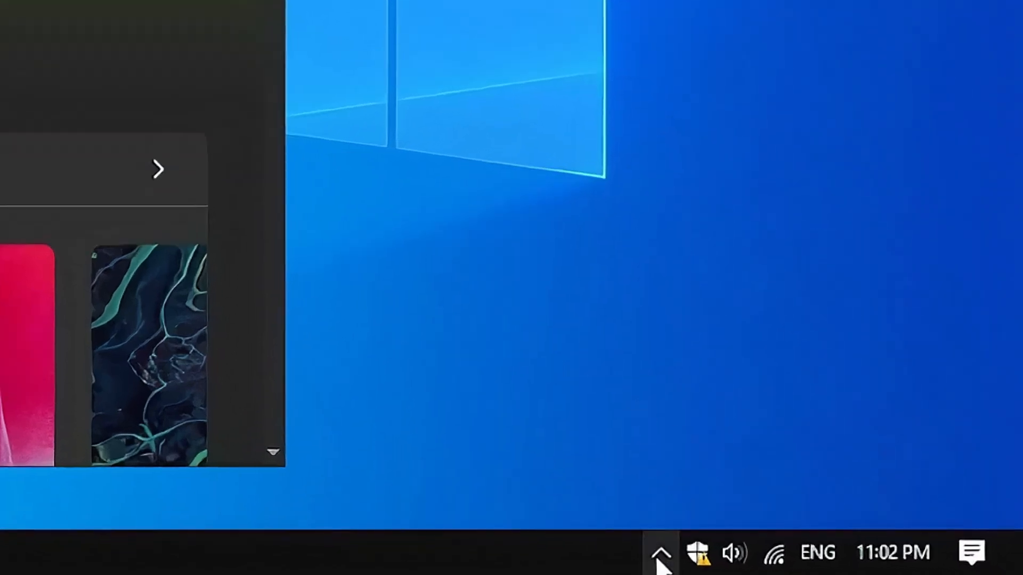
Set TranslucentTB's taskbar appearance for the Desktop state to Blur.
{"action": "left_click", "coordinate": [650, 566]}
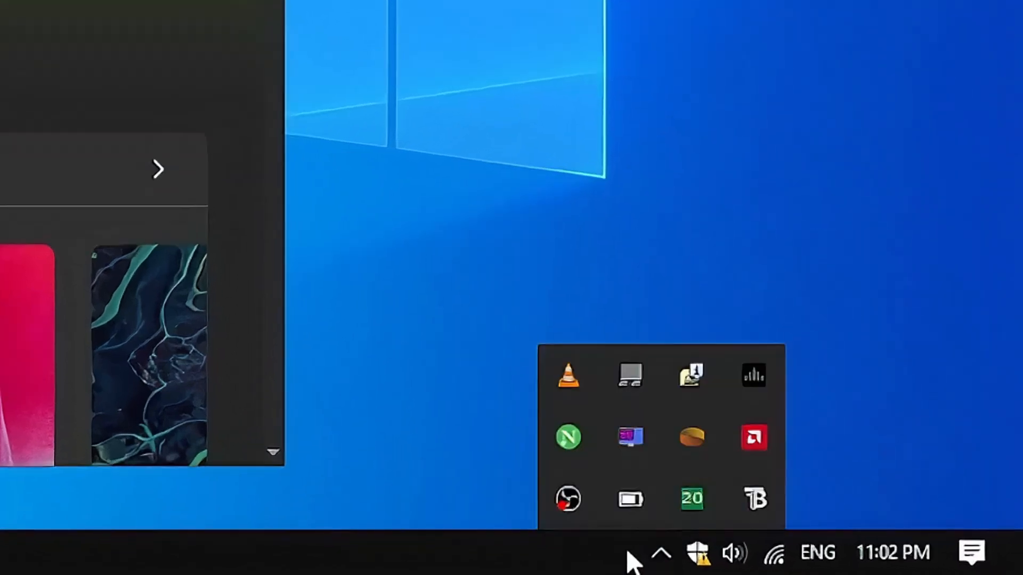
{"action": "right_click", "coordinate": [757, 501]}
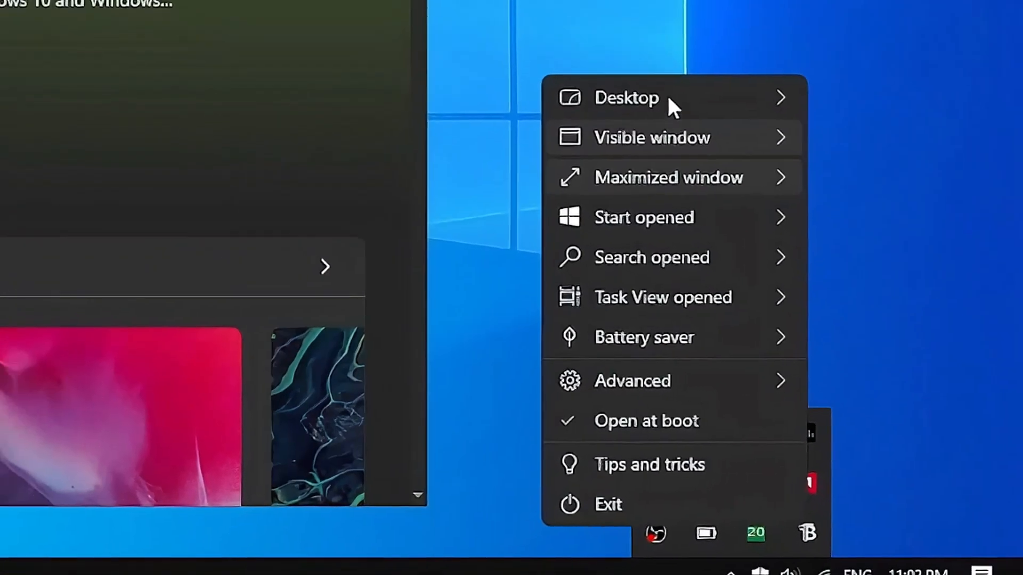
{"action": "mouse_move", "coordinate": [668, 96]}
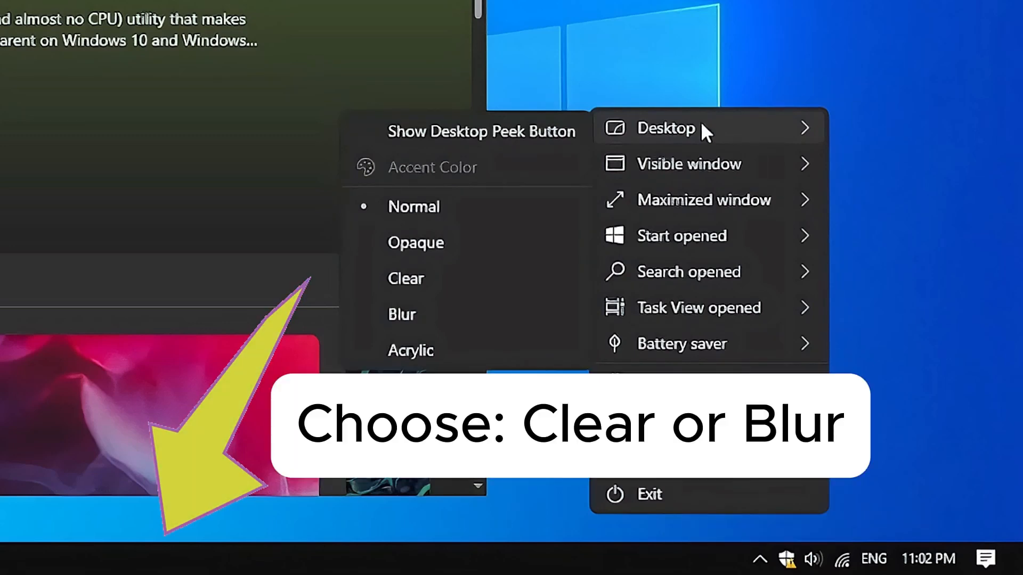
{"action": "mouse_move", "coordinate": [639, 164]}
{"action": "mouse_move", "coordinate": [604, 132]}
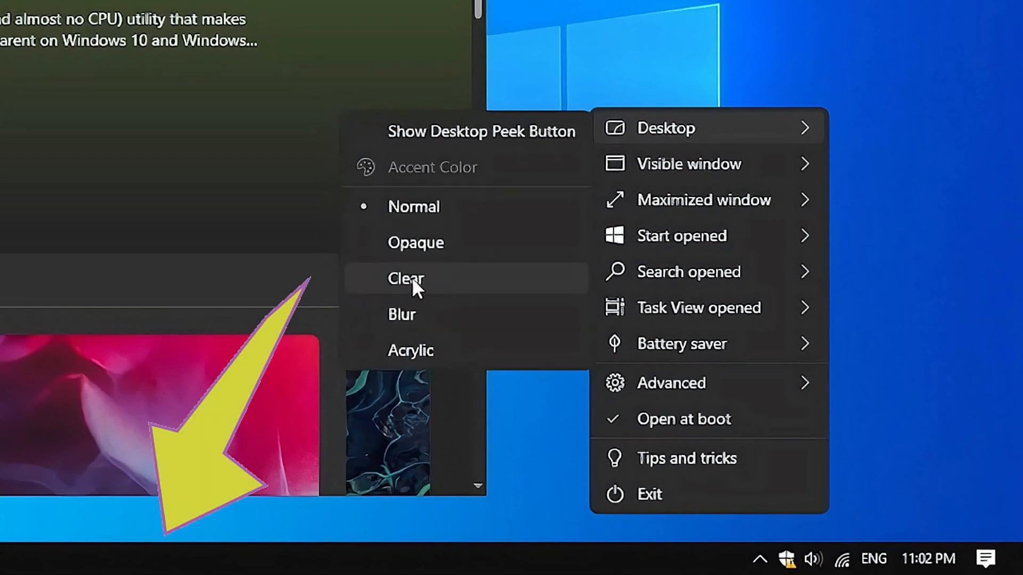
{"action": "left_click", "coordinate": [475, 309]}
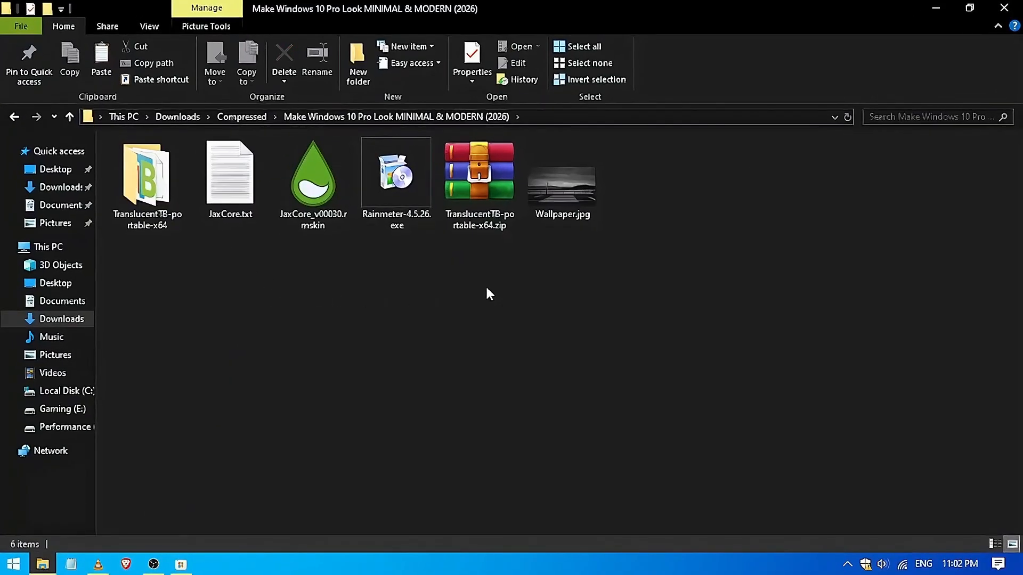
Set Wallpaper.jpg as the desktop background and minimize the File Explorer and Microsoft Store windows.
{"action": "right_click", "coordinate": [571, 181]}
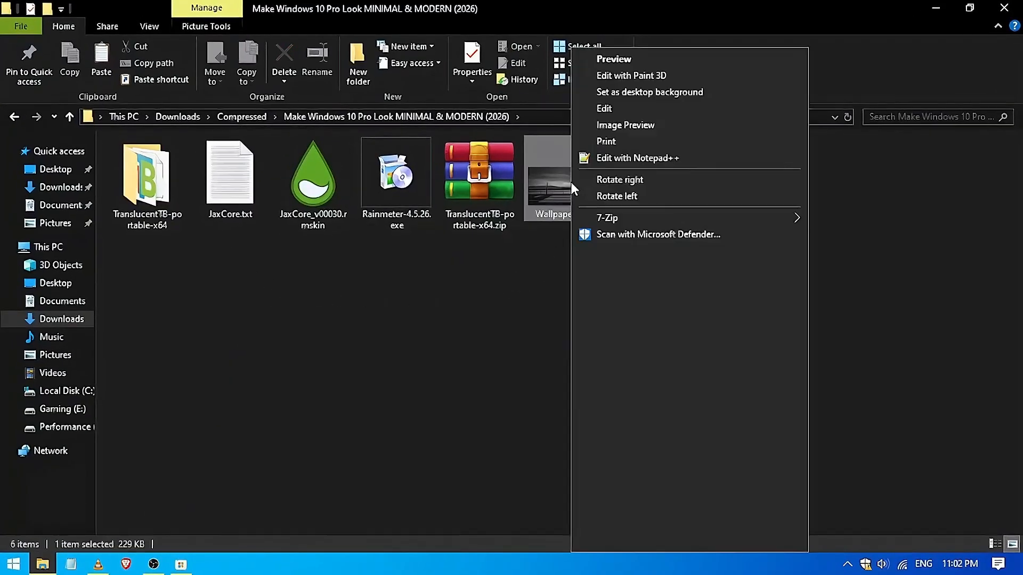
{"action": "left_click", "coordinate": [618, 96]}
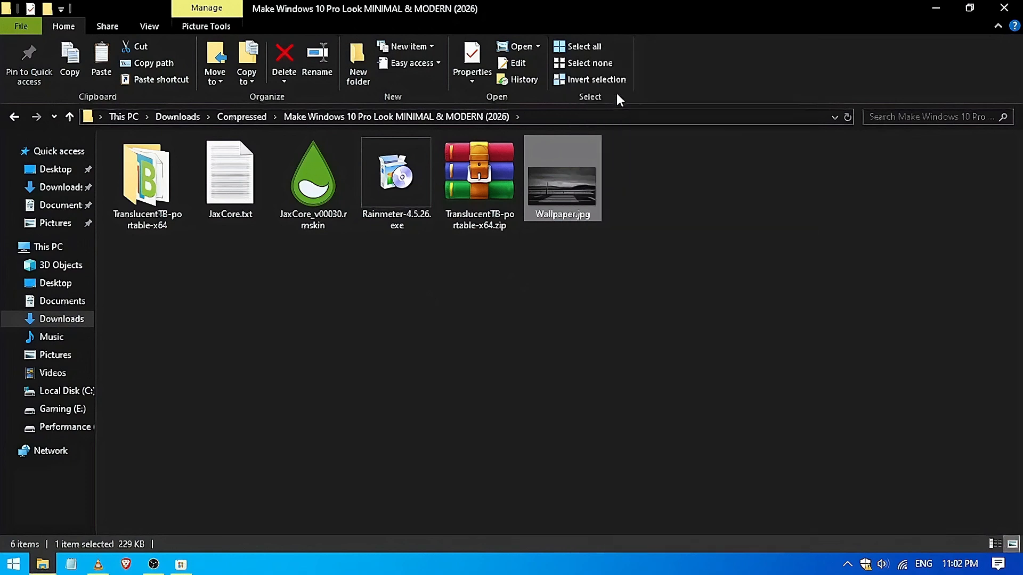
{"action": "left_click", "coordinate": [753, 289]}
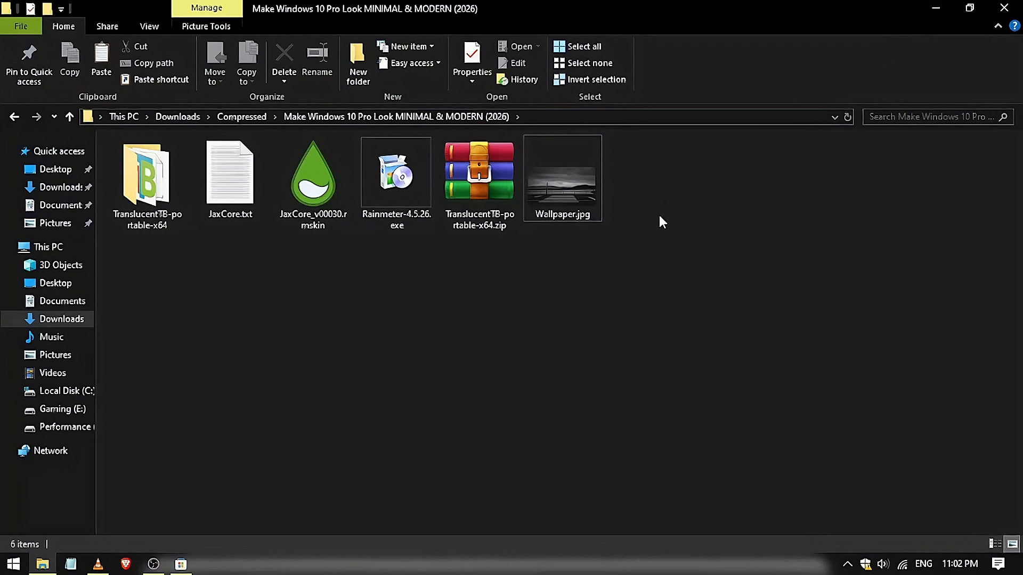
{"action": "left_click", "coordinate": [933, 7]}
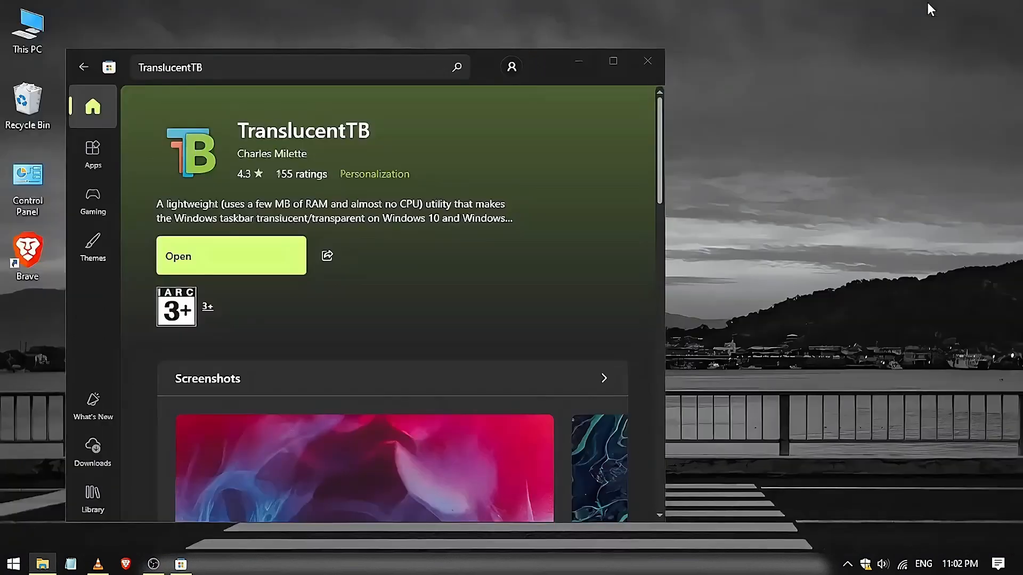
{"action": "left_click", "coordinate": [578, 63]}
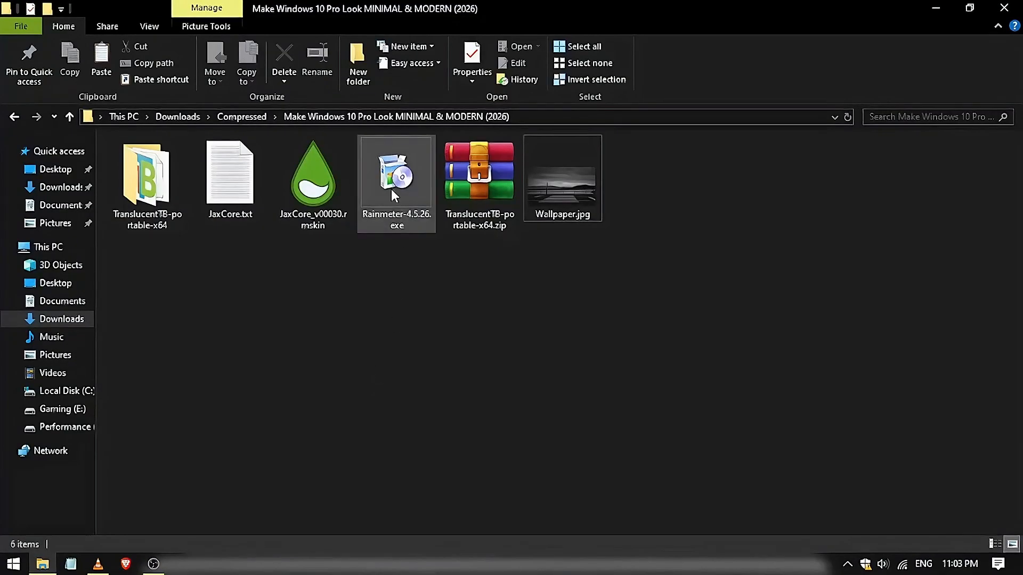
Install Rainmeter from Rainmeter-4.5.26.exe using the standard installation with launch on startup, and run it on finishing.
{"action": "left_click", "coordinate": [403, 181]}
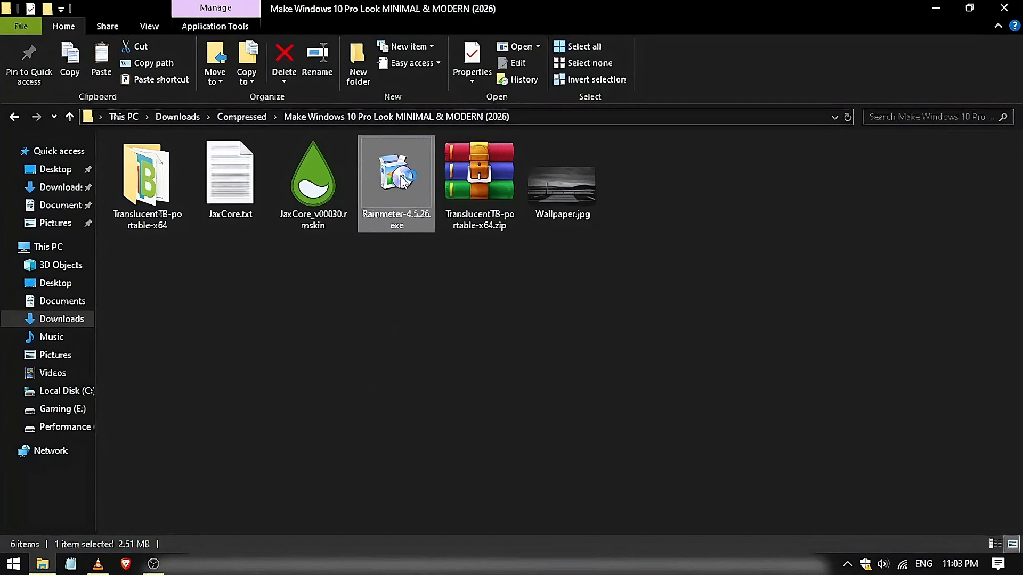
{"action": "double_click", "coordinate": [403, 181]}
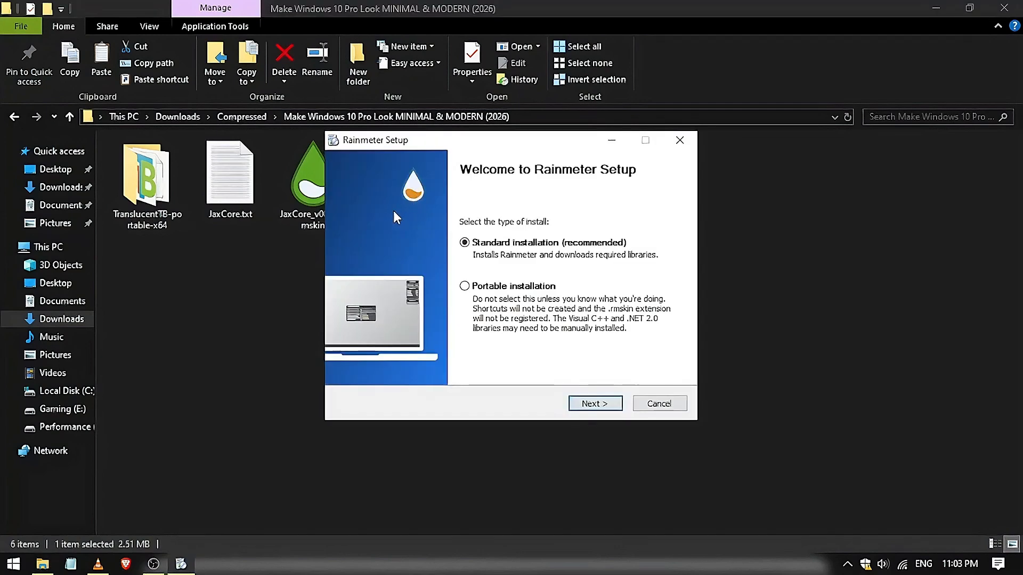
{"action": "left_click", "coordinate": [589, 405]}
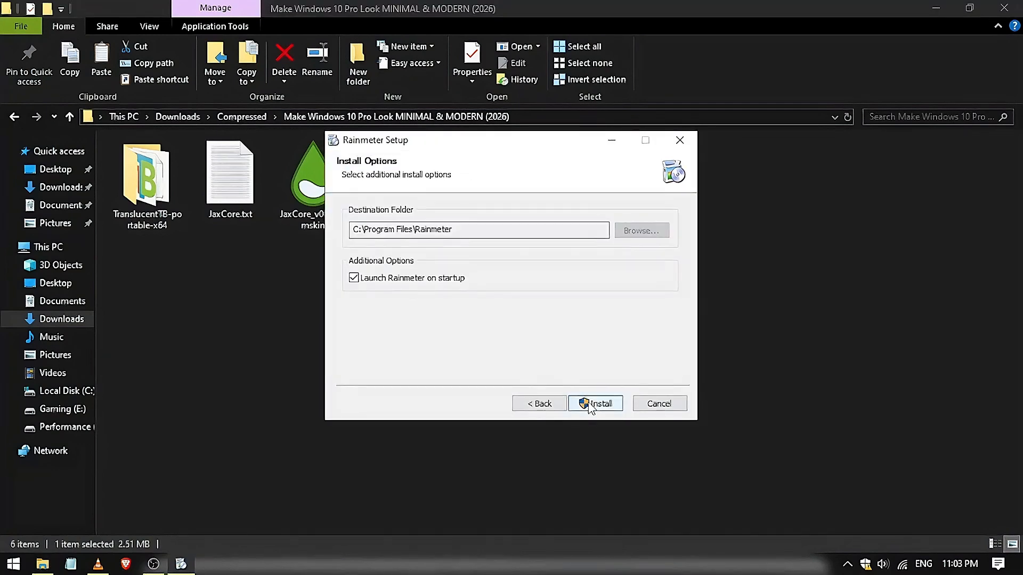
{"action": "left_click", "coordinate": [589, 406]}
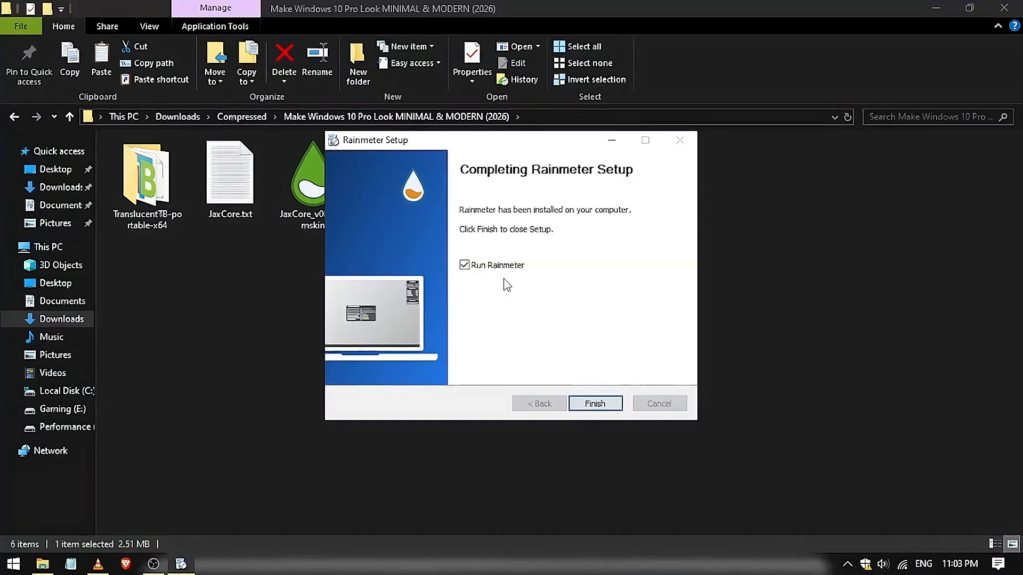
{"action": "left_click", "coordinate": [591, 405]}
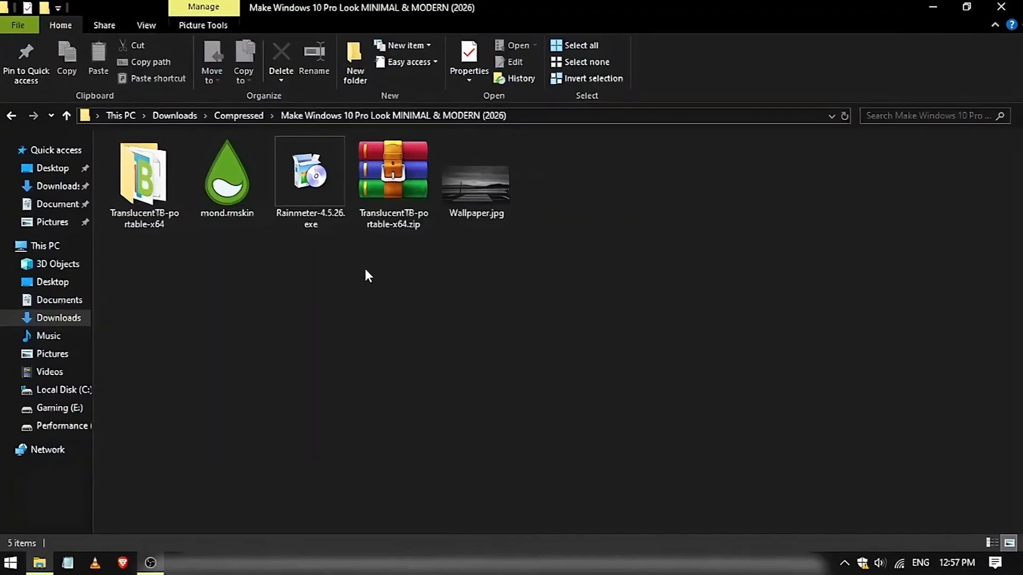
Install the Rainmeter skin from mond.rmskin with its included layout applied.
{"action": "right_click", "coordinate": [234, 94]}
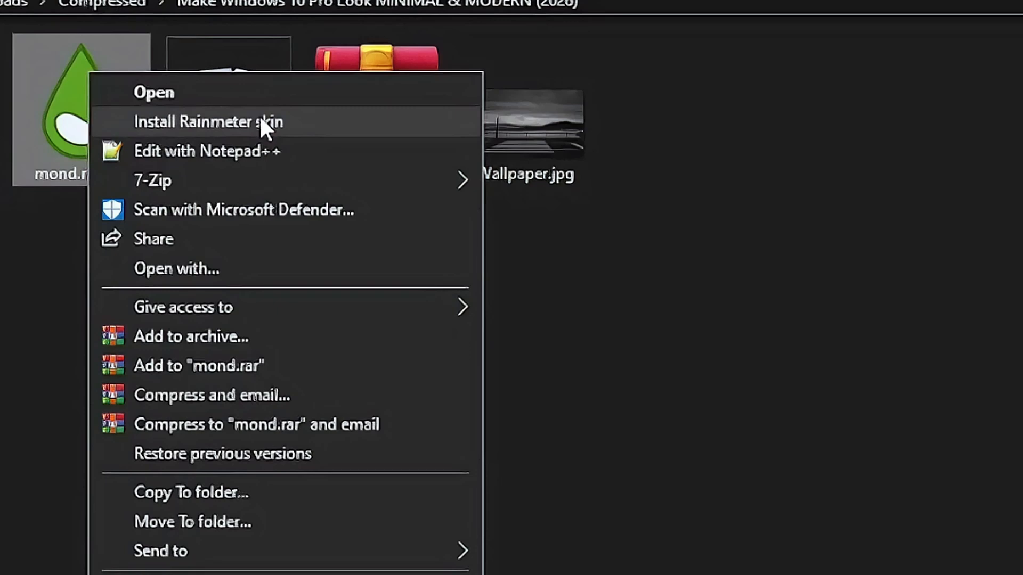
{"action": "left_click", "coordinate": [261, 122]}
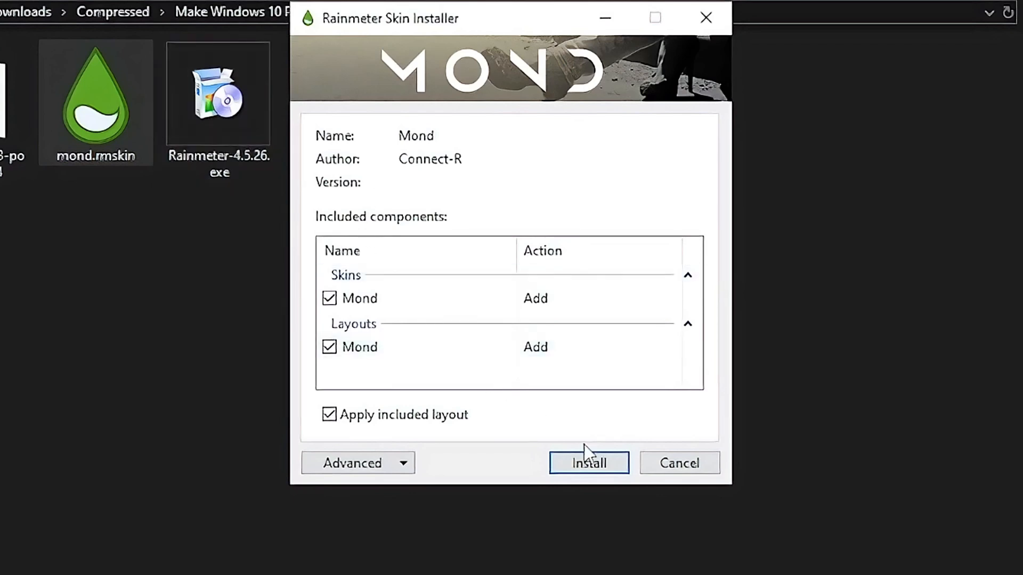
{"action": "left_click", "coordinate": [598, 464]}
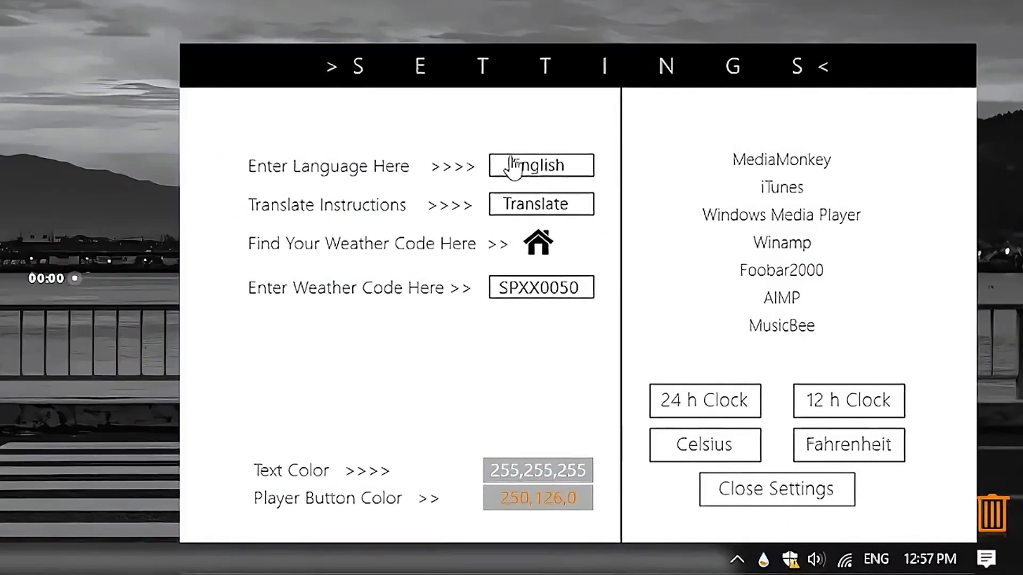
Minimize the Manage Rainmeter window, try the 24 h clock in the Mond settings and set the clock back to 12 h.
{"action": "mouse_move", "coordinate": [562, 176]}
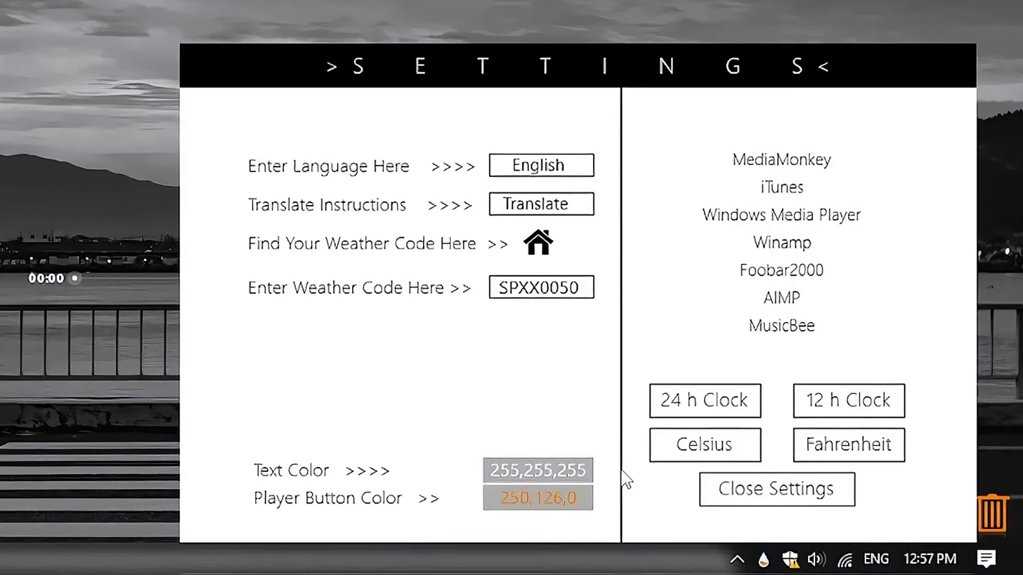
{"action": "key", "text": "Tab"}
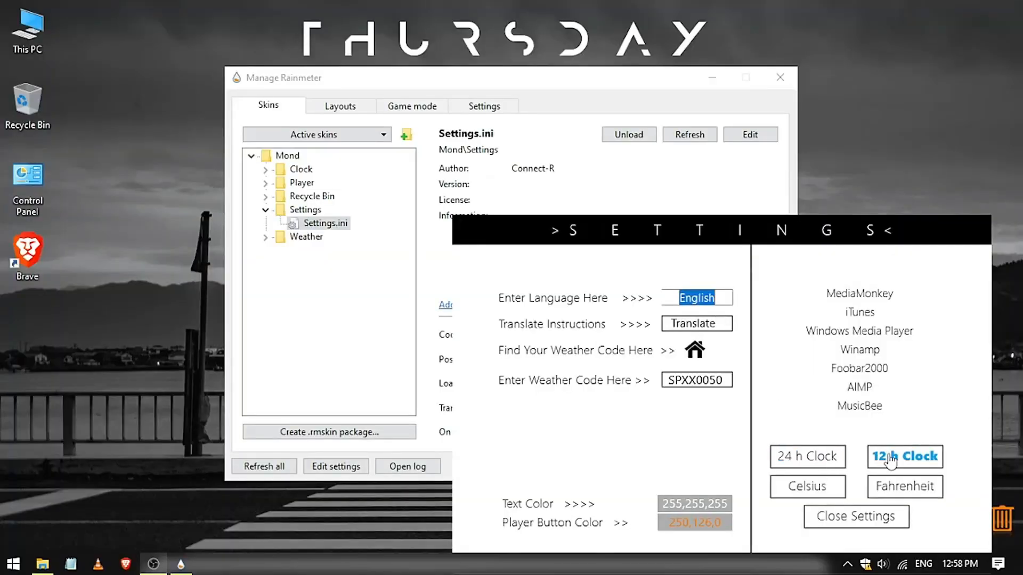
{"action": "left_click", "coordinate": [711, 77]}
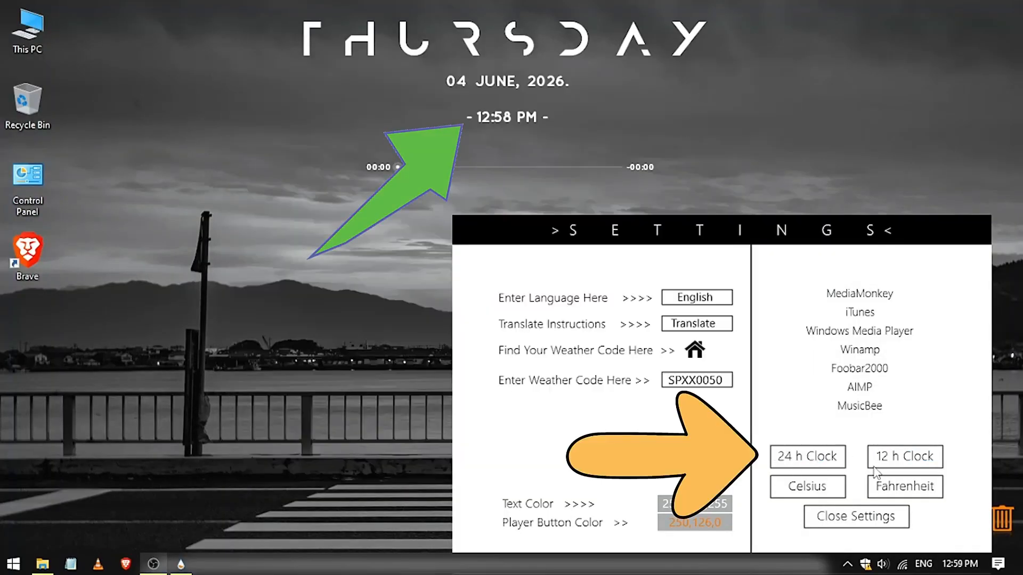
{"action": "left_click", "coordinate": [826, 461]}
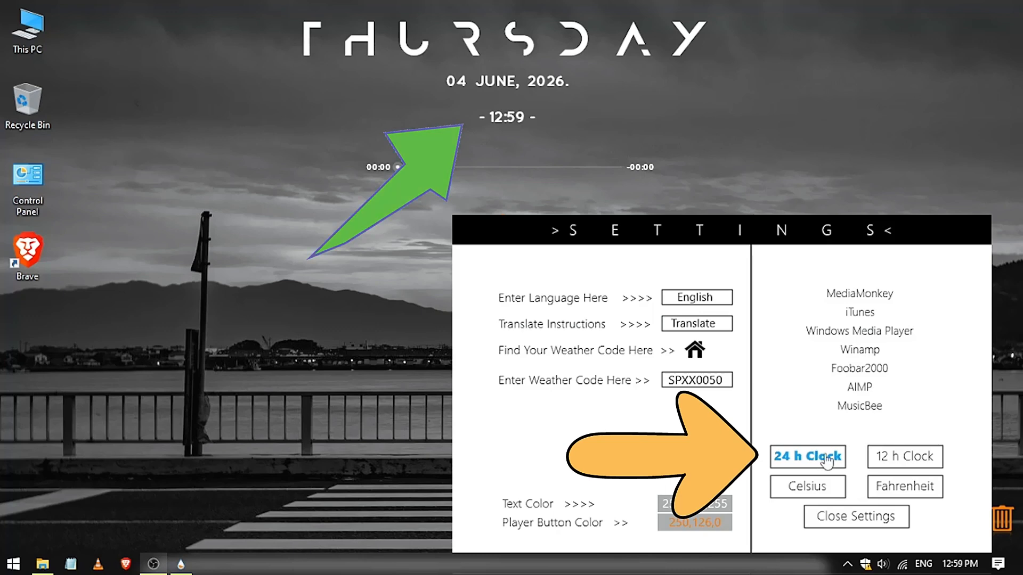
{"action": "left_click", "coordinate": [886, 461]}
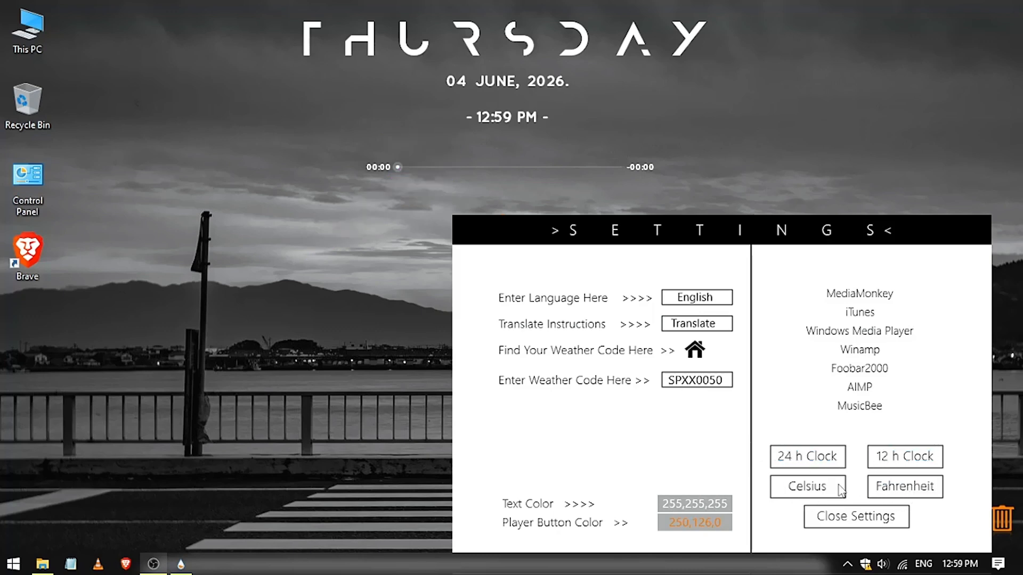
Apply English as the Mond skin language and check the weather code field without changing it.
{"action": "left_click", "coordinate": [695, 300]}
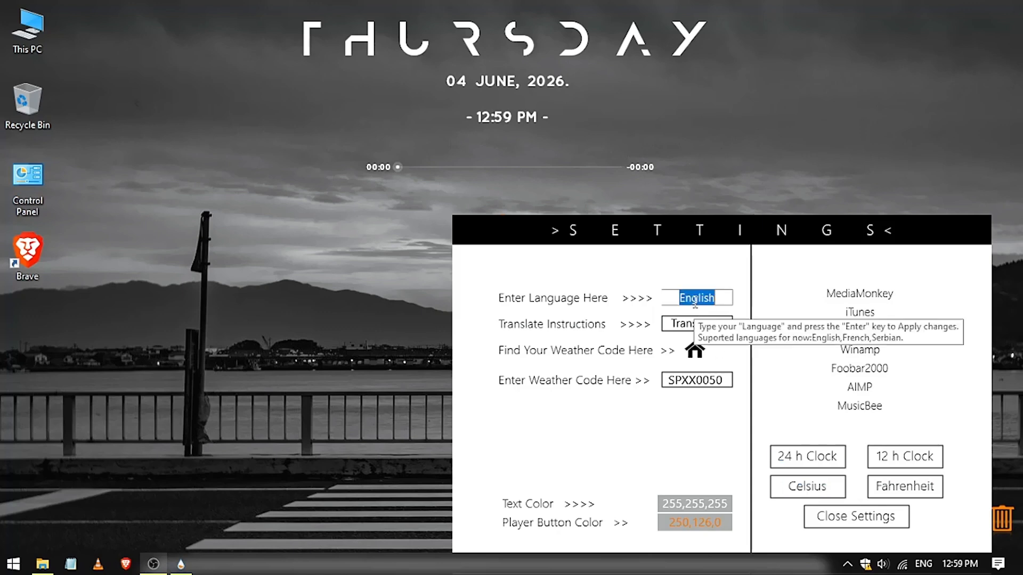
{"action": "key", "text": "Return"}
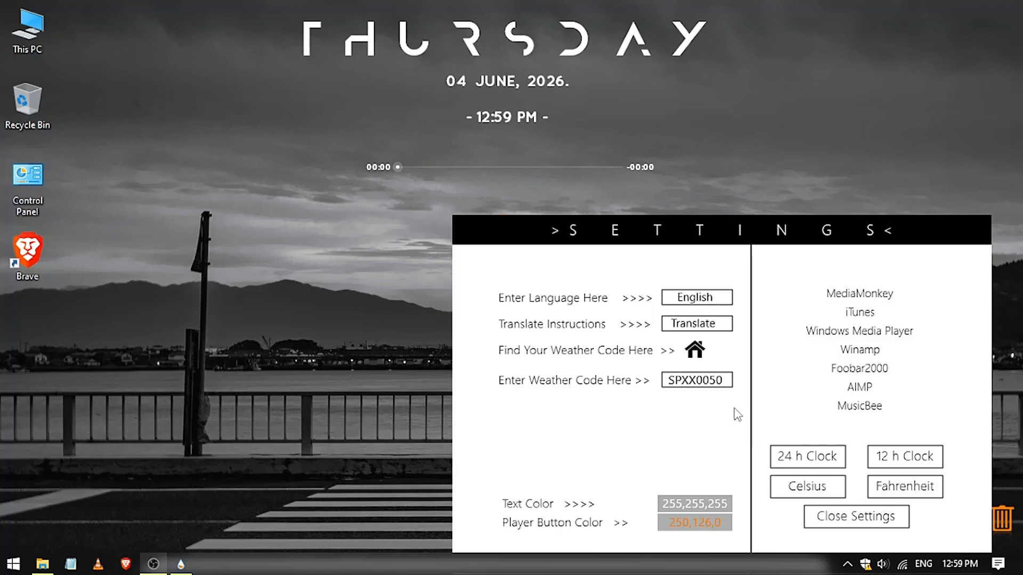
{"action": "left_click", "coordinate": [706, 380]}
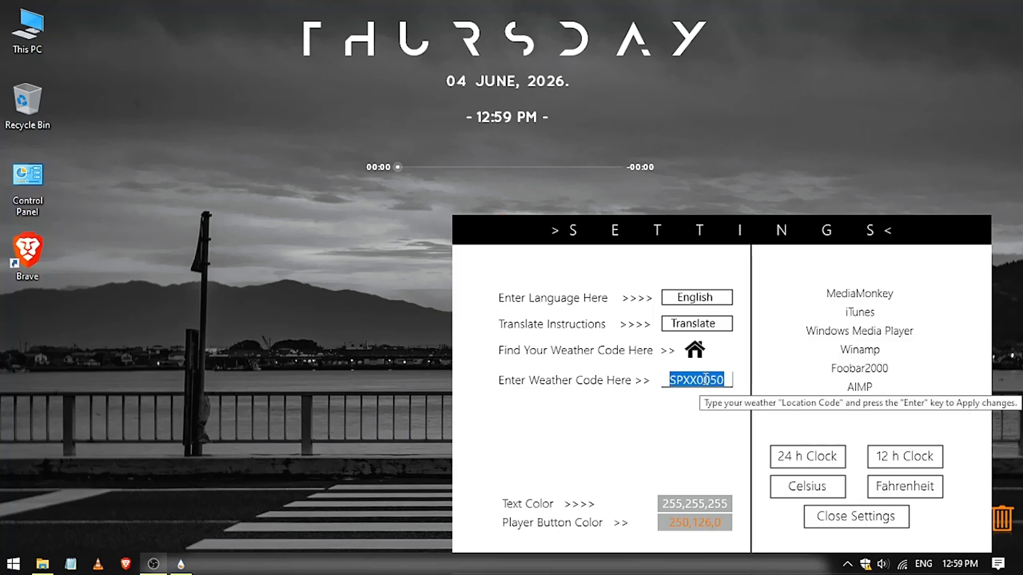
{"action": "left_click", "coordinate": [723, 377]}
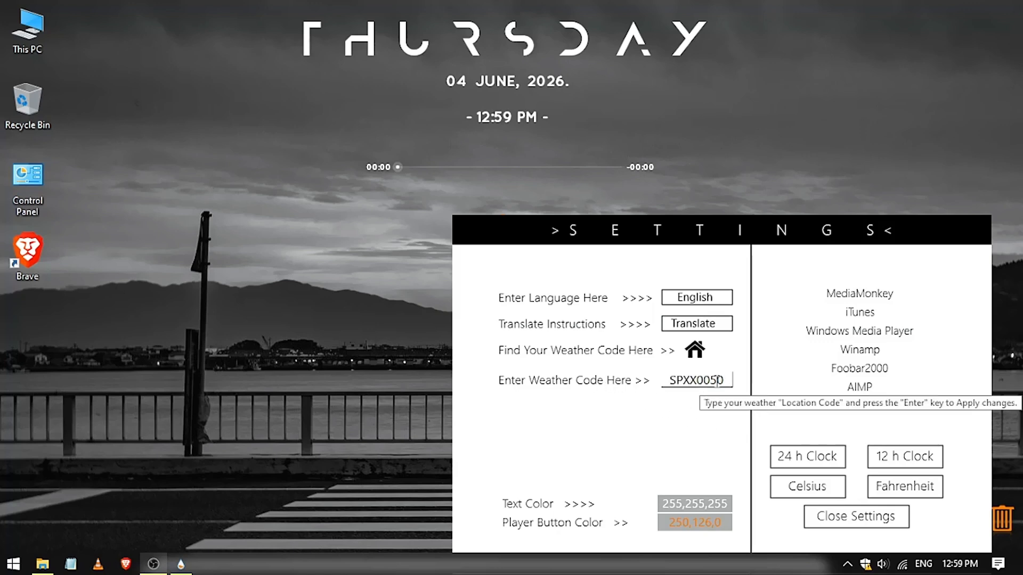
{"action": "left_click", "coordinate": [708, 400]}
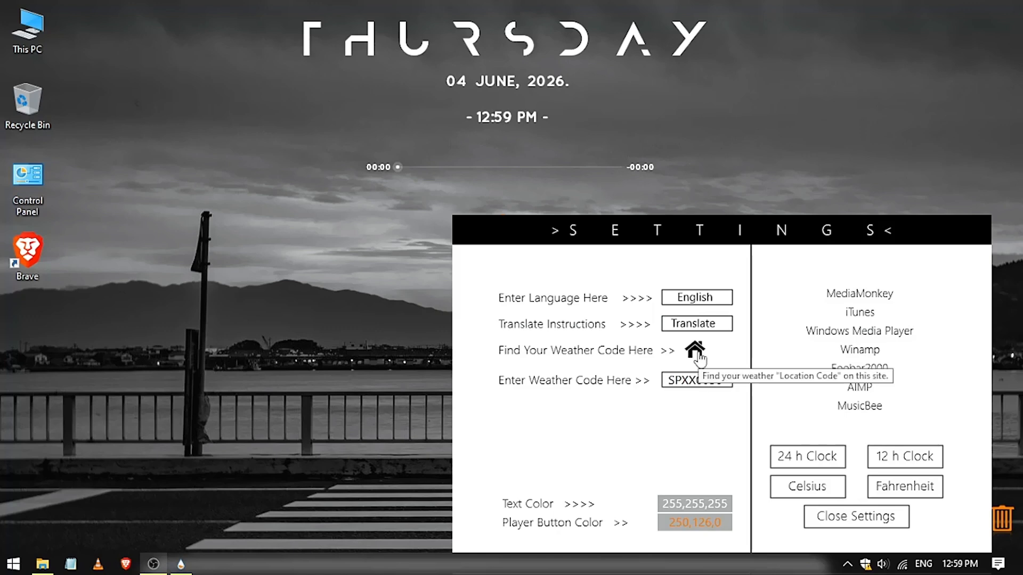
Open the weather location code website from the Mond settings and go to the New York list under United States of America.
{"action": "left_click", "coordinate": [697, 355]}
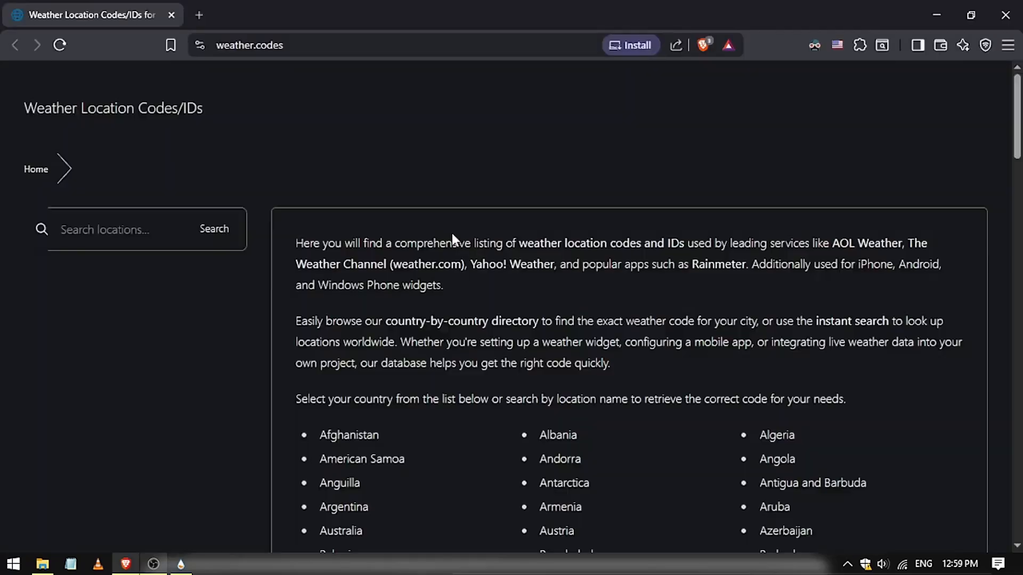
{"action": "scroll", "coordinate": [470, 308], "scroll_direction": "down", "scroll_amount": 15}
{"action": "scroll", "coordinate": [468, 309], "scroll_direction": "up", "scroll_amount": 3}
{"action": "left_click", "coordinate": [799, 301]}
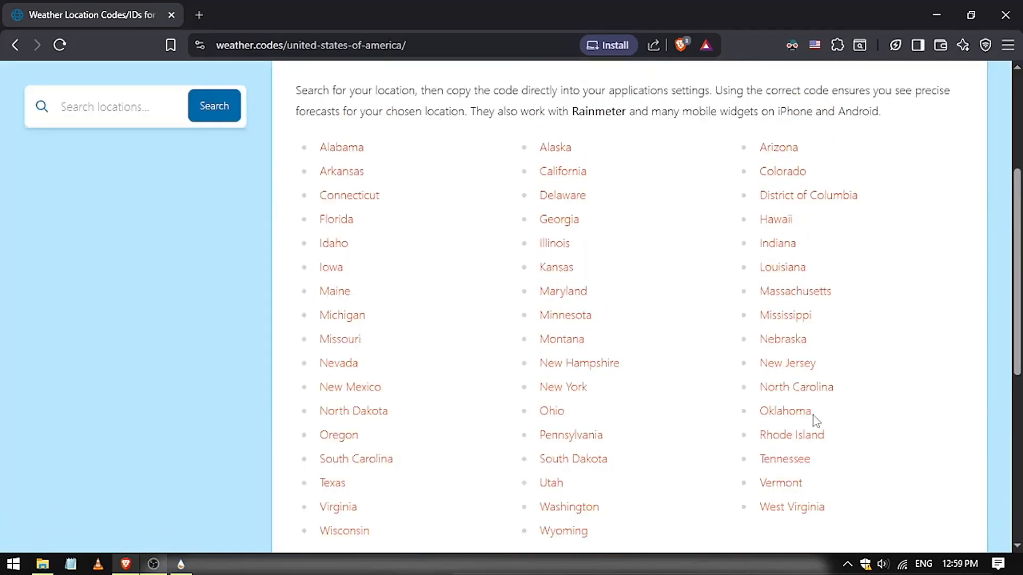
{"action": "left_click", "coordinate": [564, 386]}
Find the location code USNY0525 in the New York list and copy it.
{"action": "scroll", "coordinate": [538, 284], "scroll_direction": "down", "scroll_amount": 20}
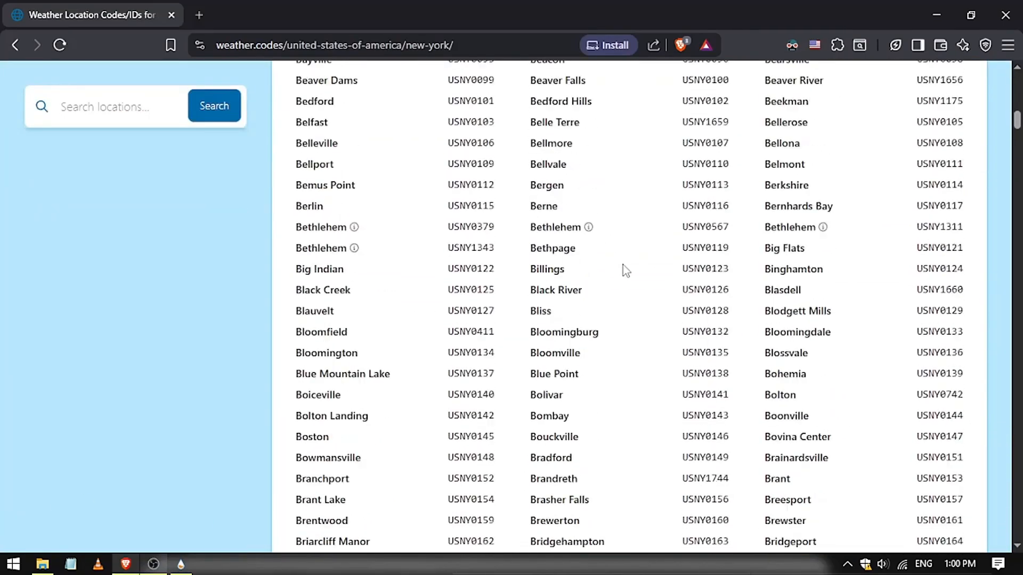
{"action": "scroll", "coordinate": [629, 294], "scroll_direction": "up", "scroll_amount": 20}
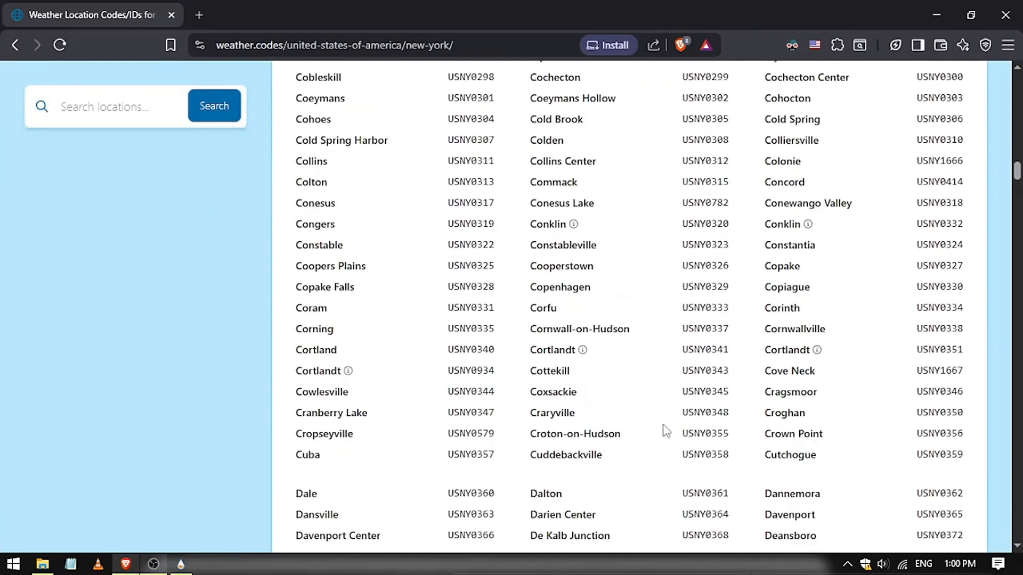
{"action": "scroll", "coordinate": [612, 319], "scroll_direction": "down", "scroll_amount": 20}
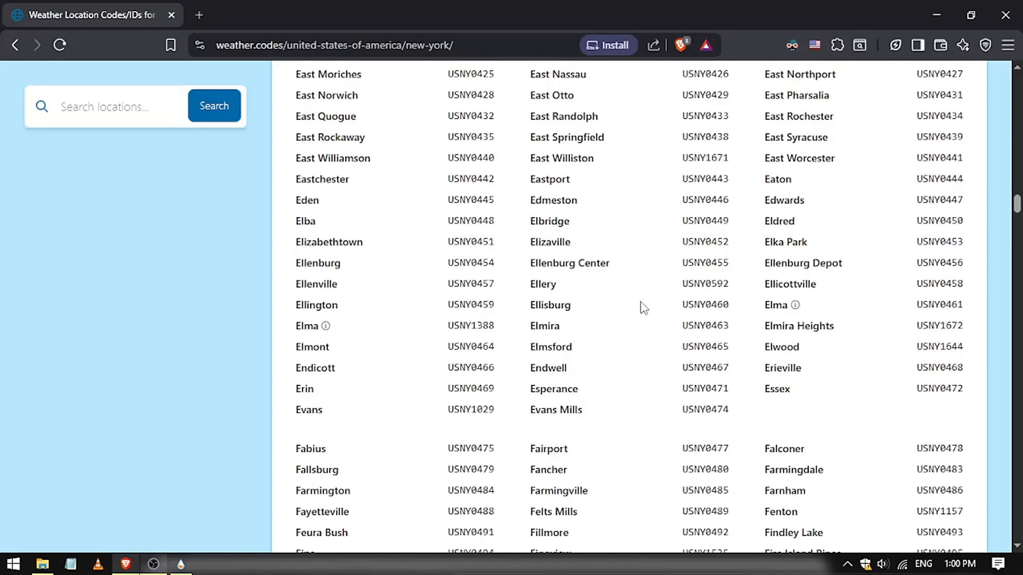
{"action": "double_click", "coordinate": [543, 243]}
{"action": "left_click_drag", "start_coordinate": [543, 243], "coordinate": [699, 233]}
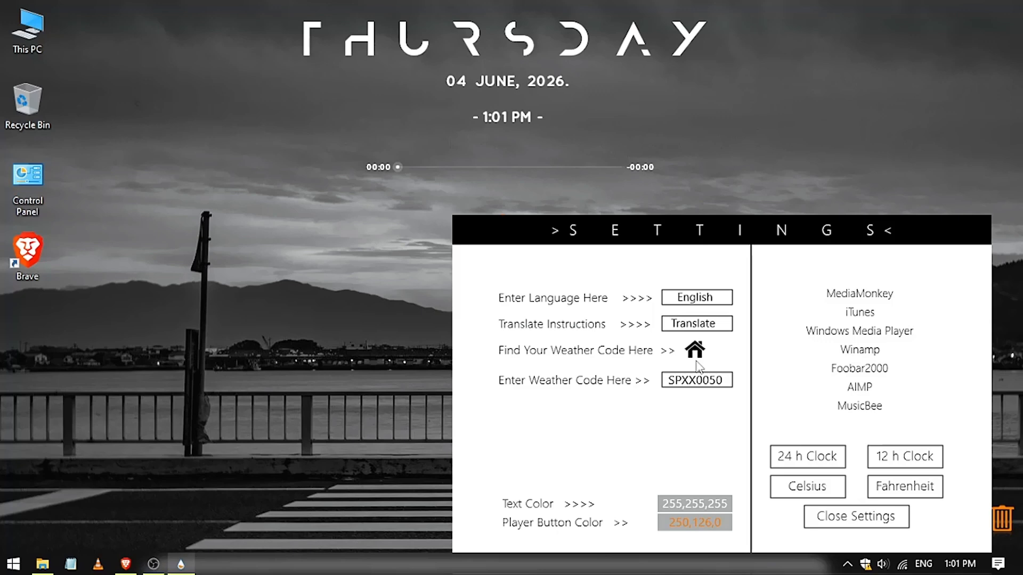
Set the Mond skin's weather code to USNY0525 and apply it.
{"action": "left_click", "coordinate": [711, 377]}
{"action": "type", "text": "USNY0525"}
{"action": "key", "text": "Return"}
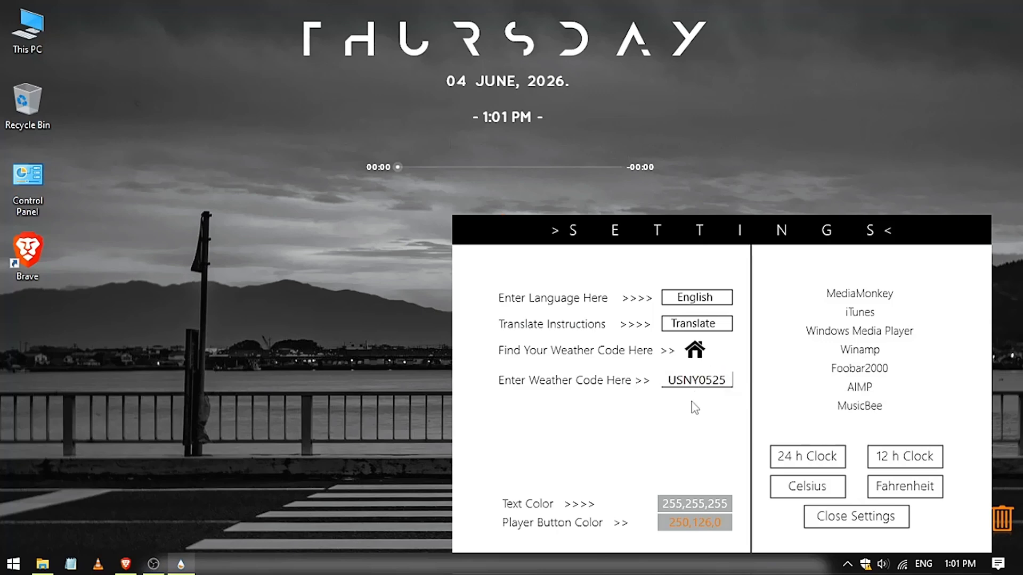
{"action": "left_click", "coordinate": [722, 384]}
{"action": "left_click", "coordinate": [726, 381]}
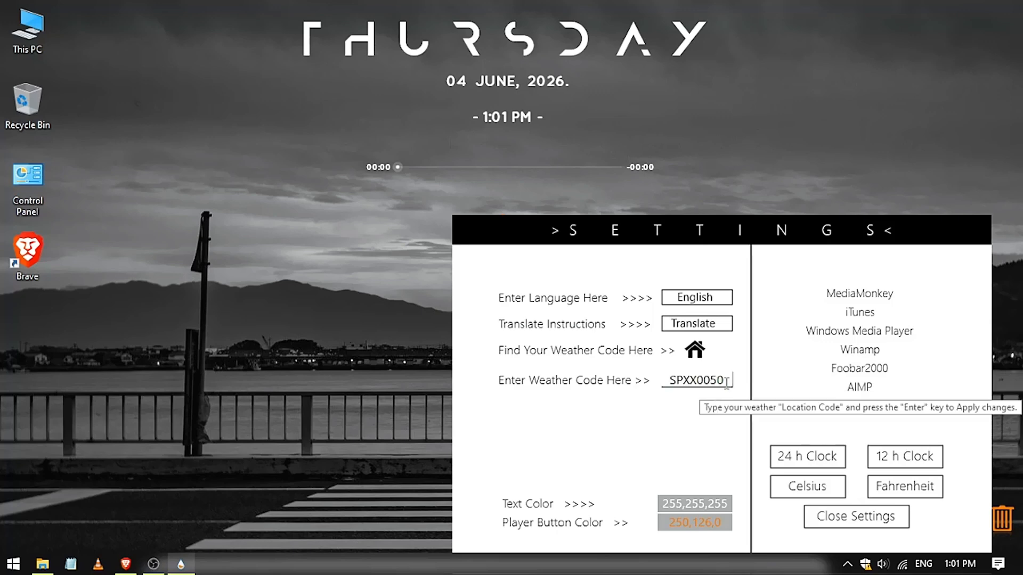
{"action": "key", "text": "ctrl+a"}
{"action": "type", "text": "USNY0525"}
{"action": "key", "text": "Return"}
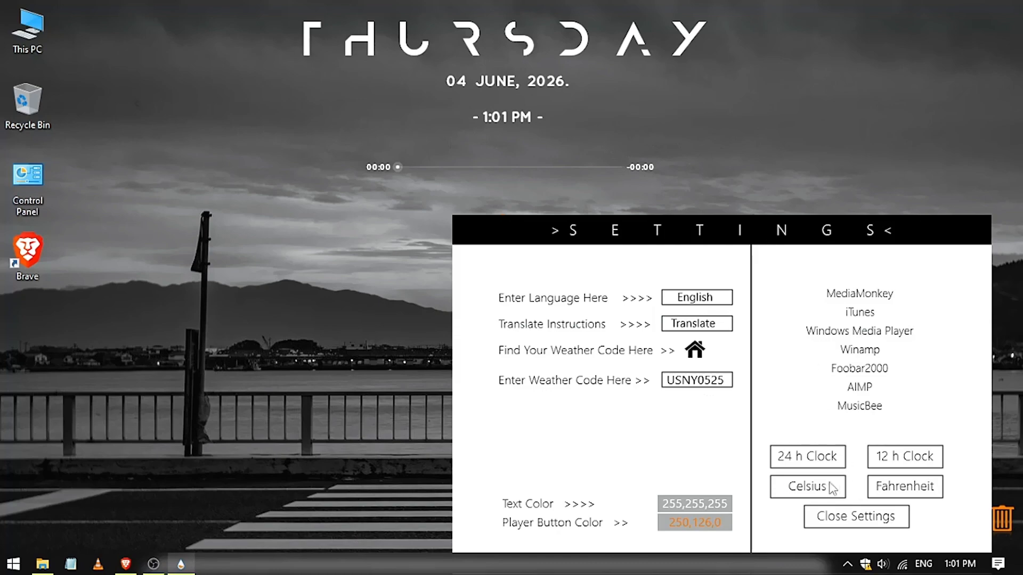
Move the Mond settings panel aside, and unload and reload the Mond skin's Weather.ini in Manage Rainmeter.
{"action": "left_click_drag", "start_coordinate": [723, 235], "coordinate": [499, 237]}
{"action": "left_click_drag", "start_coordinate": [492, 336], "coordinate": [463, 314]}
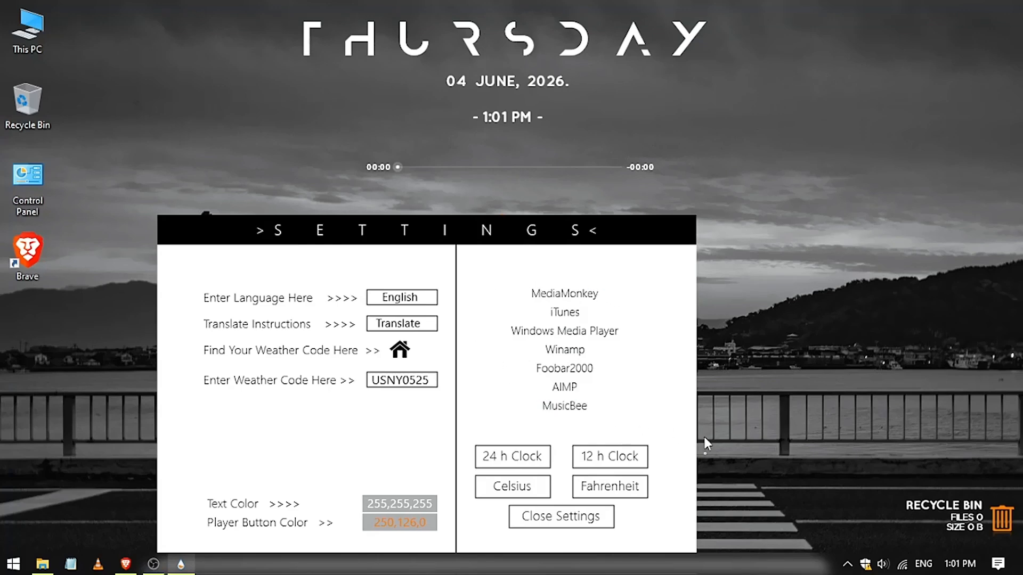
{"action": "left_click", "coordinate": [181, 564]}
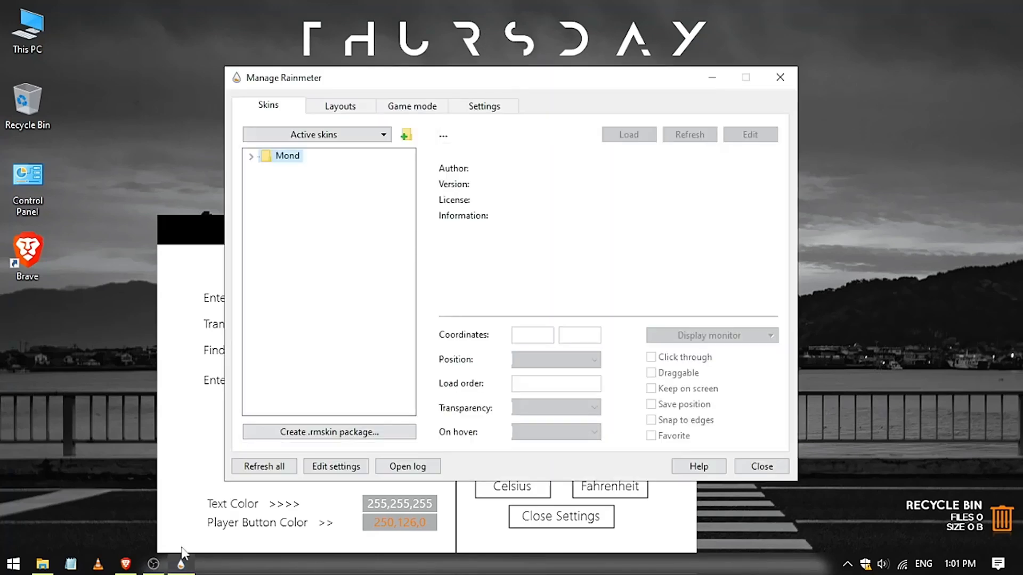
{"action": "left_click", "coordinate": [251, 155]}
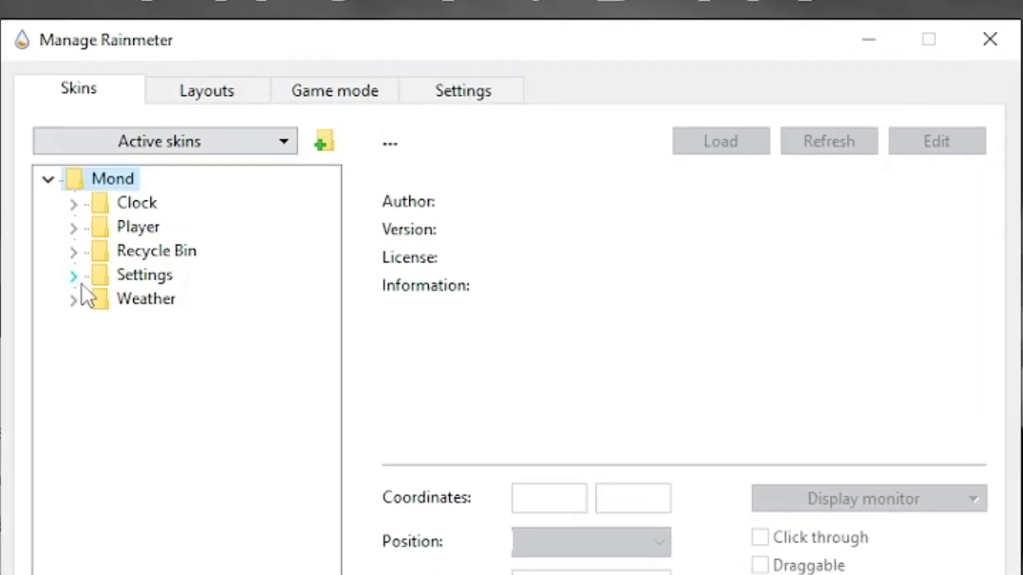
{"action": "left_click", "coordinate": [160, 265]}
{"action": "left_click", "coordinate": [224, 285]}
{"action": "left_click", "coordinate": [739, 138]}
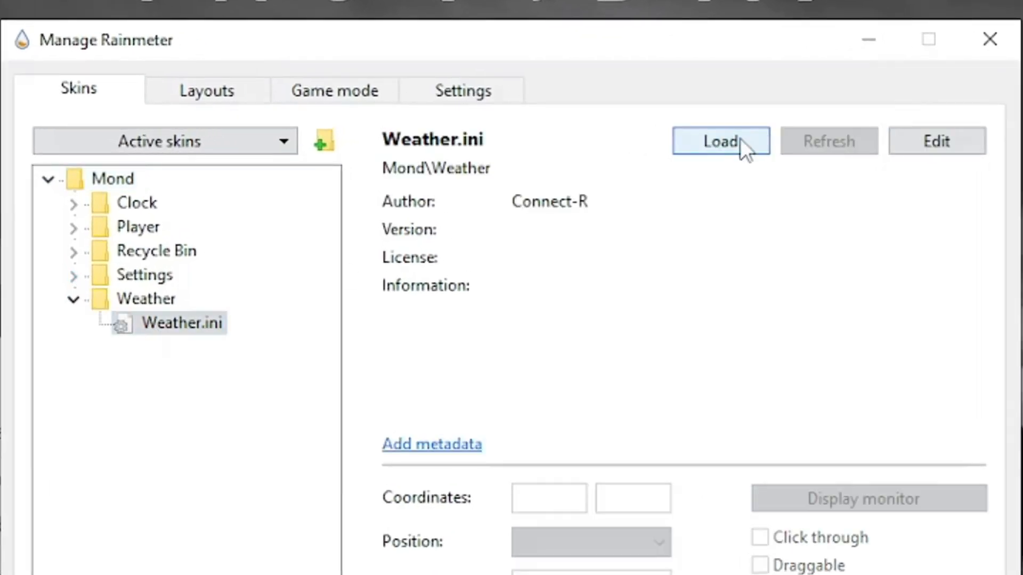
{"action": "left_click", "coordinate": [739, 139]}
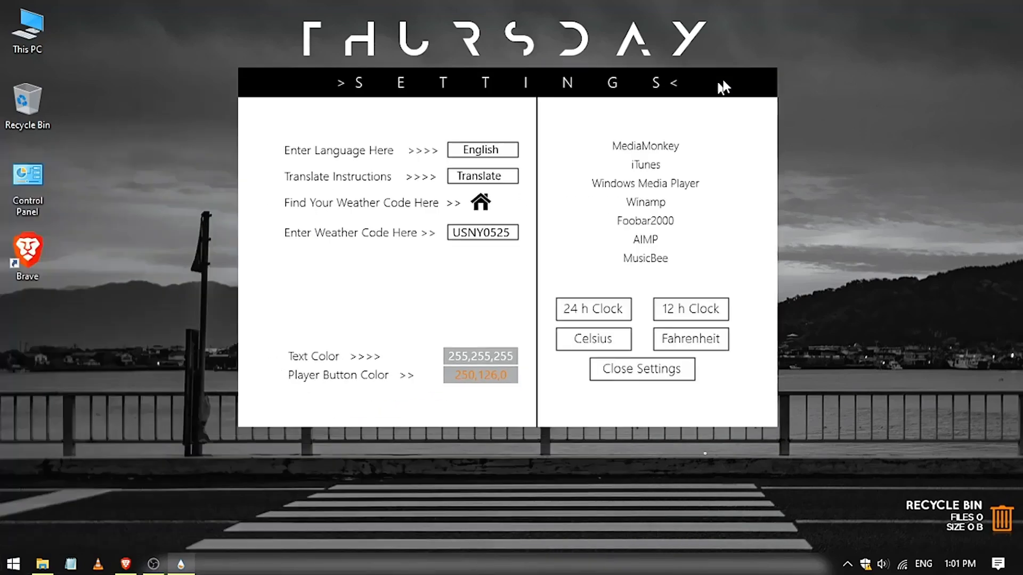
Close the Mond settings panel and move the music player down to the shoreline in the middle of the desktop.
{"action": "left_click_drag", "start_coordinate": [720, 84], "coordinate": [815, 73]}
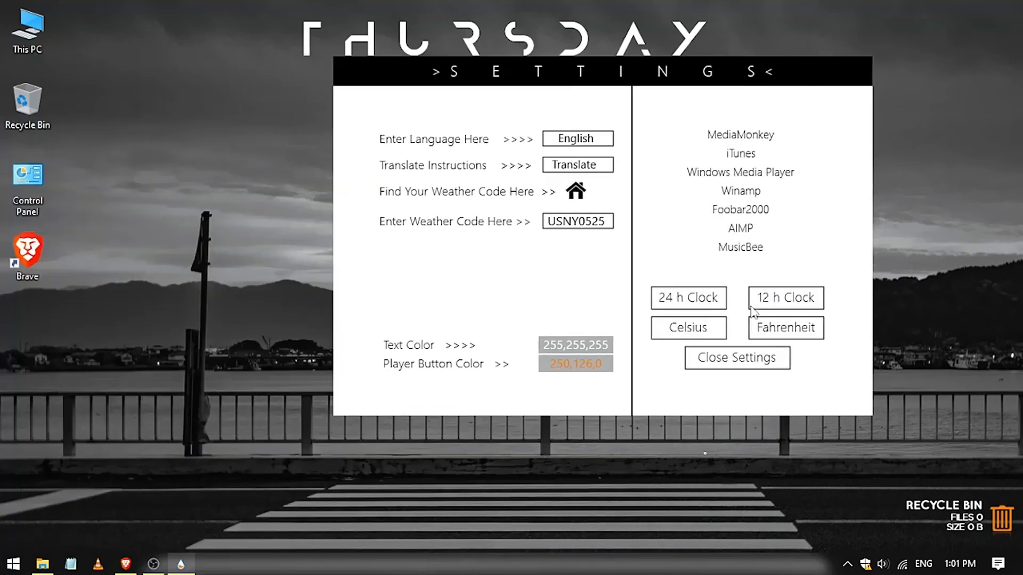
{"action": "left_click", "coordinate": [746, 367]}
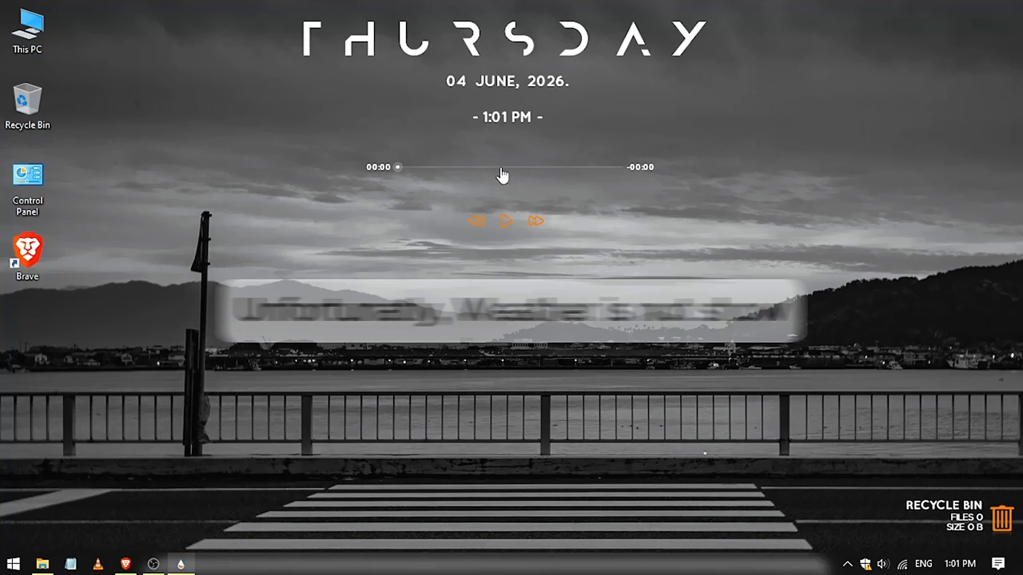
{"action": "left_click_drag", "start_coordinate": [502, 162], "coordinate": [505, 353]}
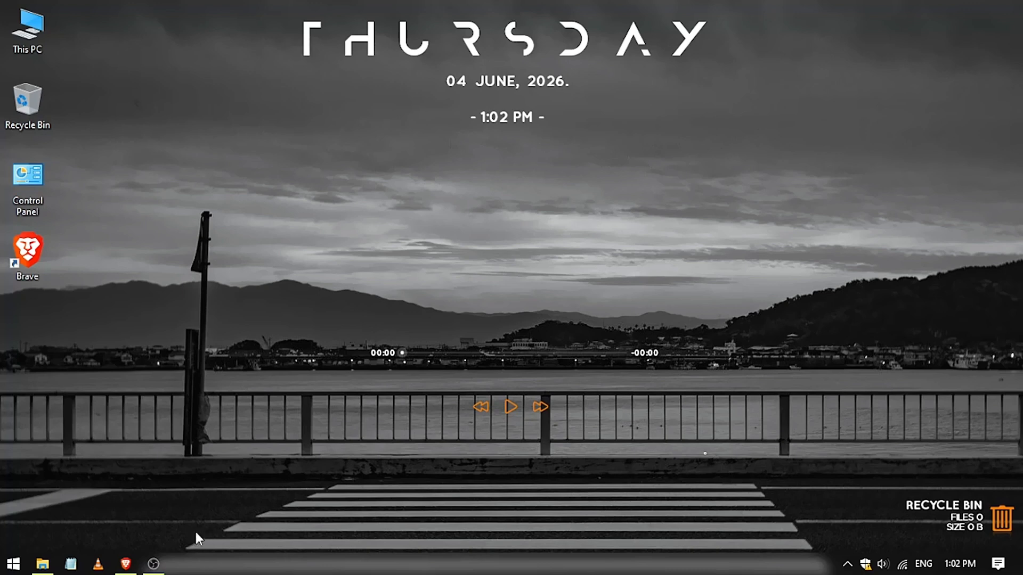
{"action": "left_click_drag", "start_coordinate": [519, 414], "coordinate": [507, 385]}
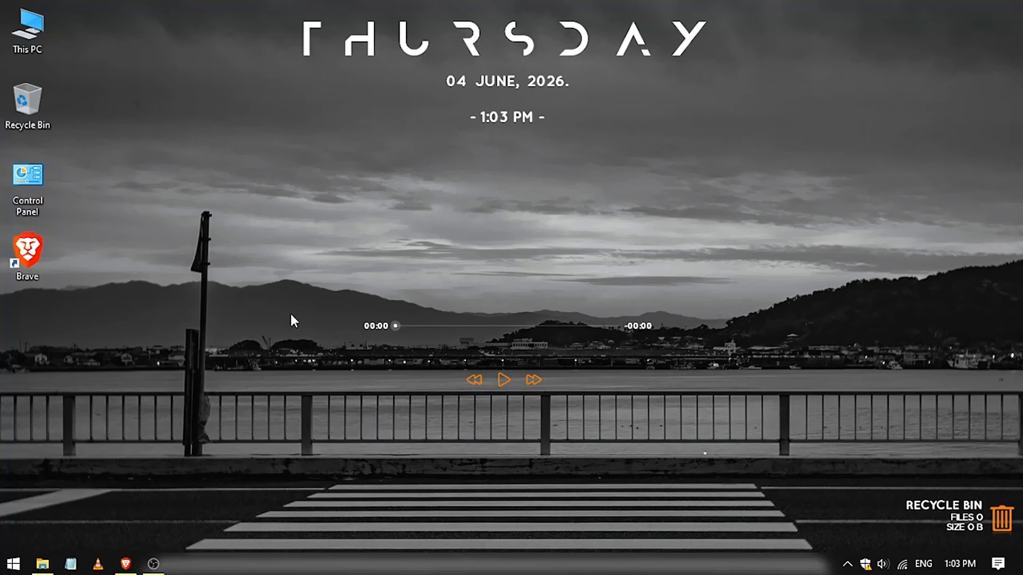
Switch to the Brave browser window.
{"action": "mouse_move", "coordinate": [130, 555]}
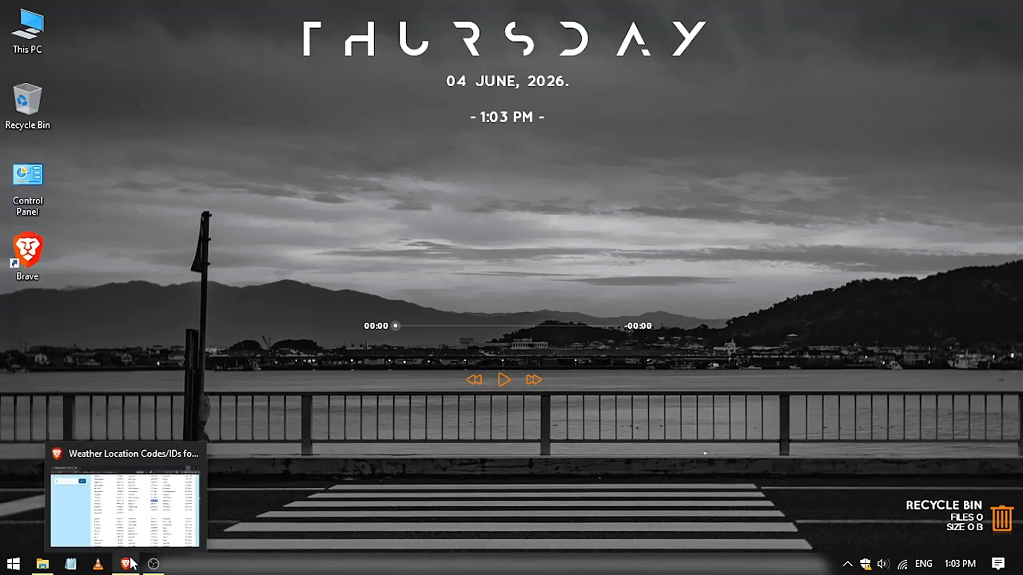